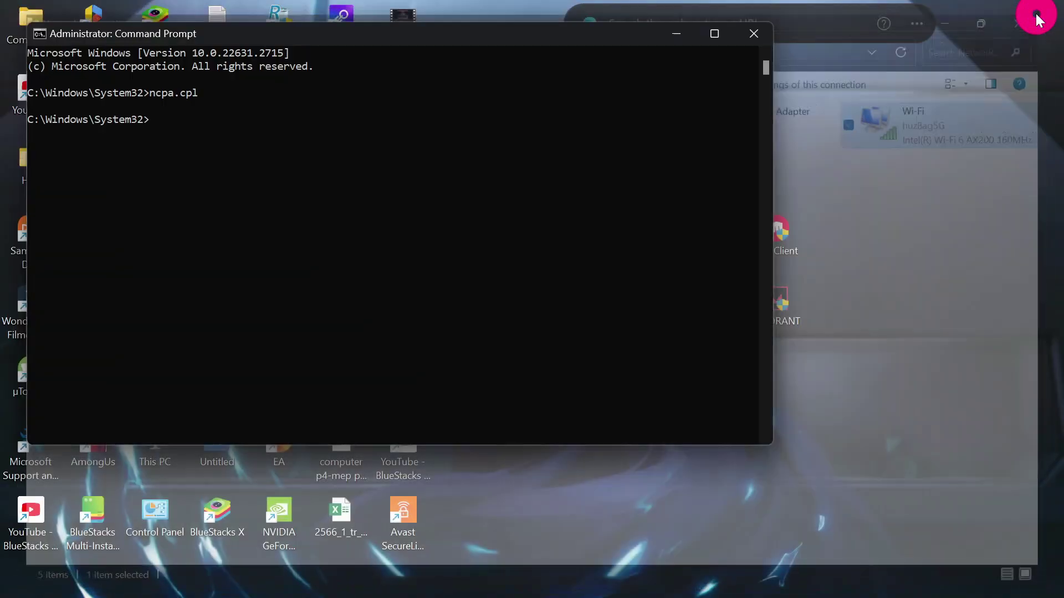
# Step: Drag the administrator Command Prompt window into place on the desktop
pyautogui.moveTo(470, 36); pyautogui.dragTo(619, 126)
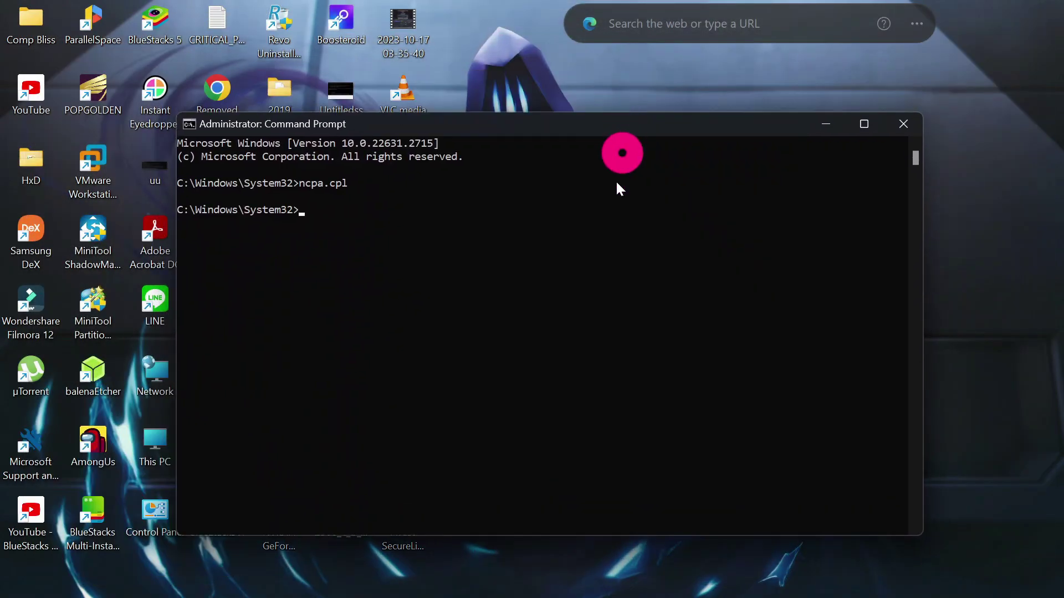
# Step: Run ipconfig /flushdns to clear the DNS resolver cache, then close Command Prompt
pyautogui.click(353, 216)
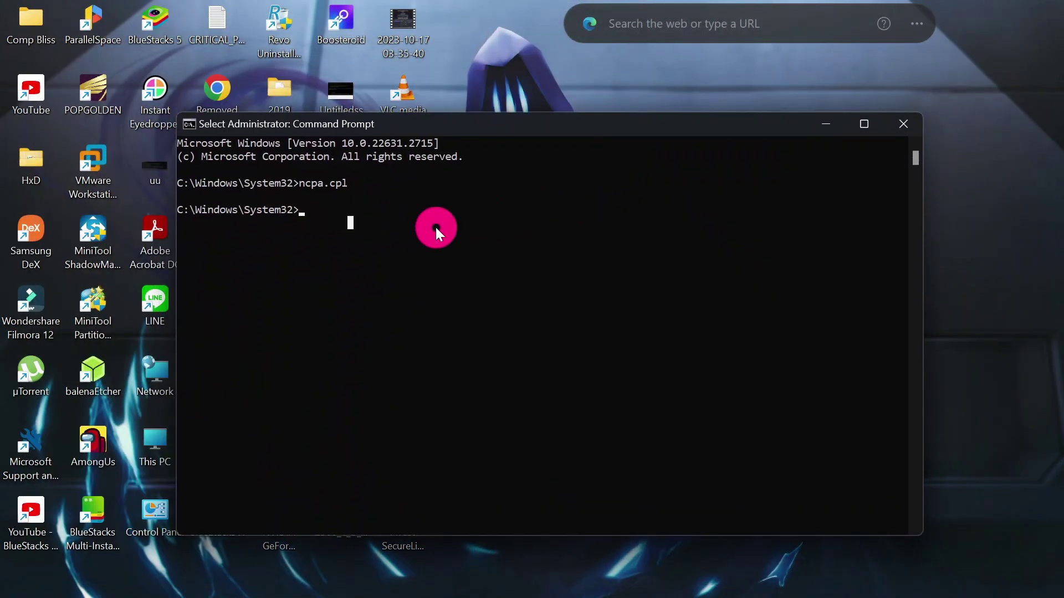
pyautogui.press('Escape')
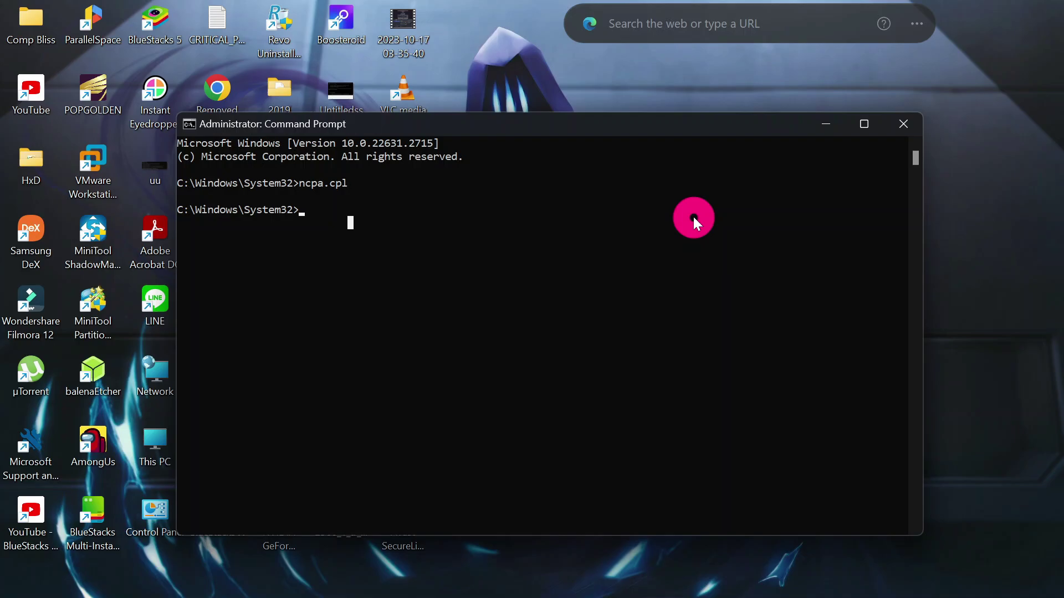
pyautogui.write('ipconfig')
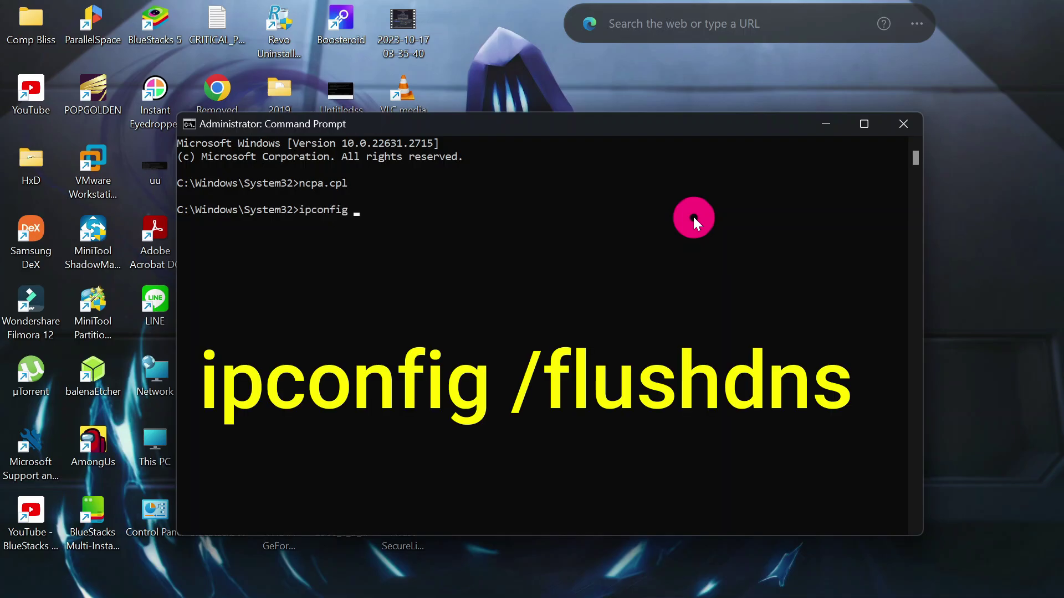
pyautogui.write(' /flushdns')
pyautogui.press('Return')
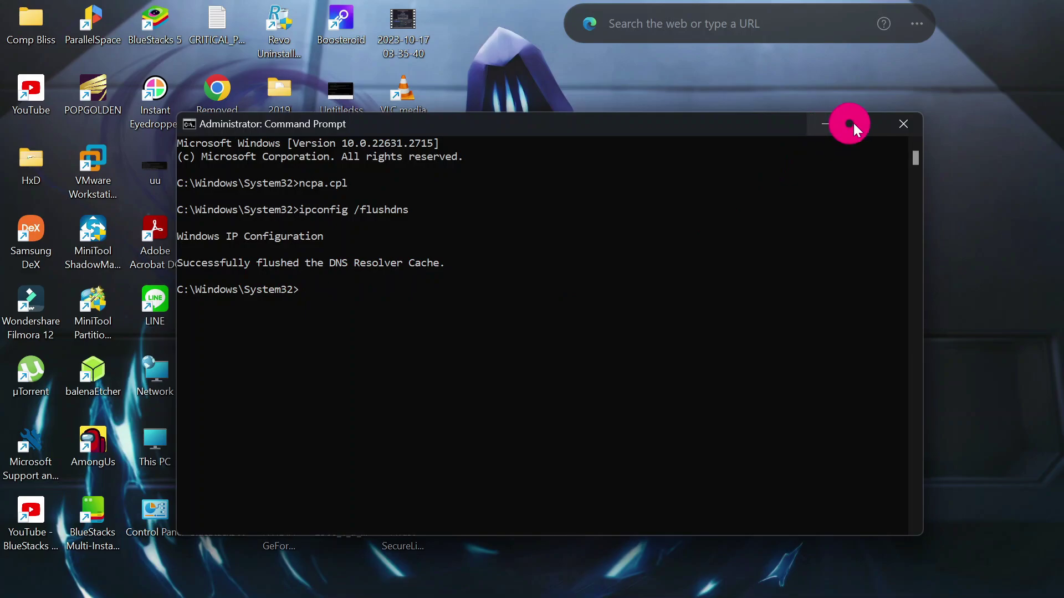
pyautogui.click(902, 122)
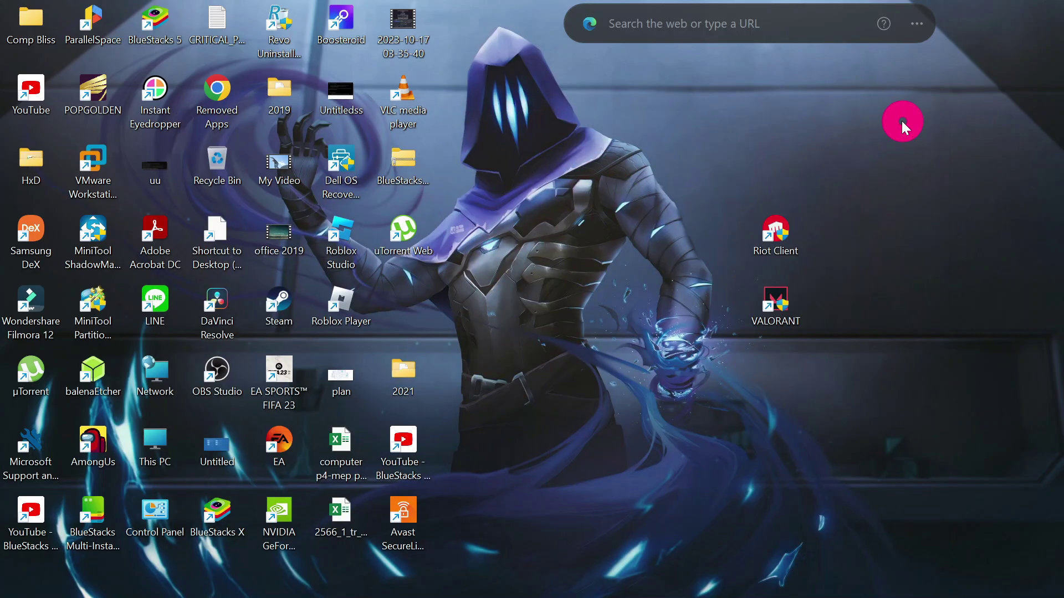
# Step: Launch Riot Client, sign in with the account username and password, and decline the Terms of Service
pyautogui.doubleClick(789, 237)
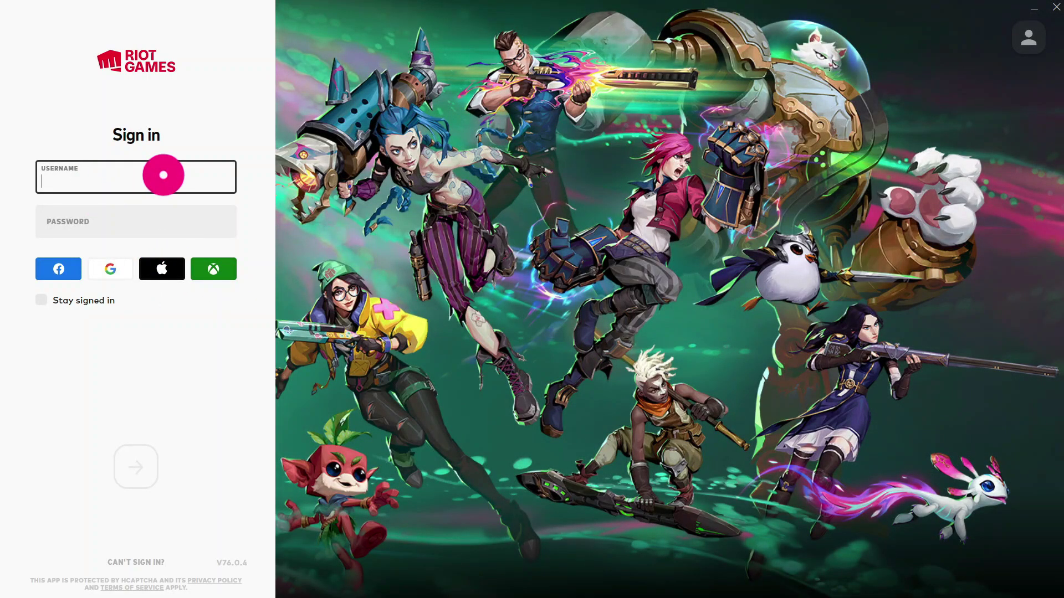
pyautogui.write('Bwinex')
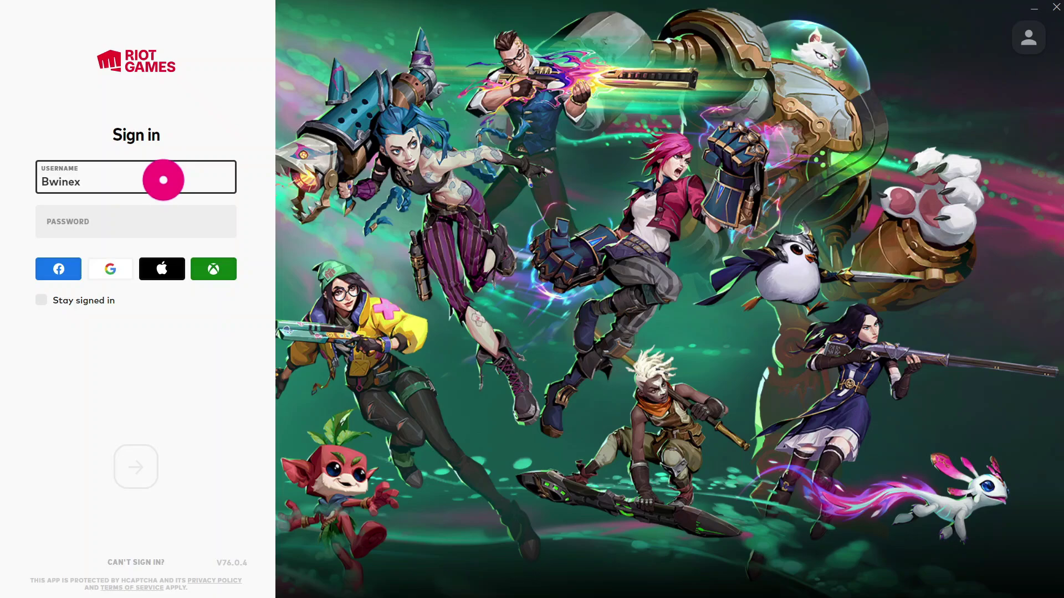
pyautogui.click(164, 226)
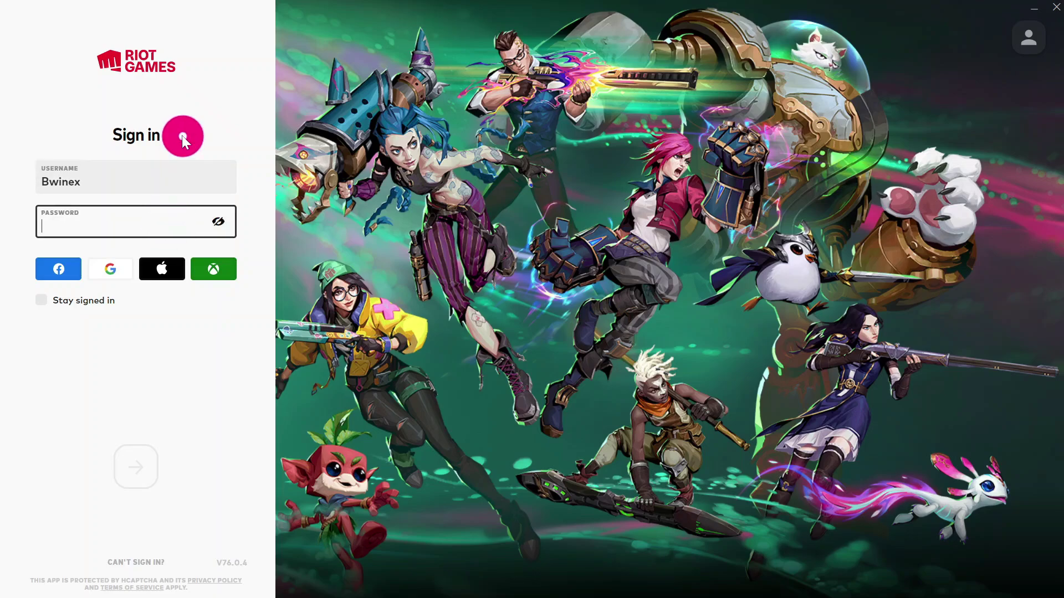
pyautogui.write('•••••')
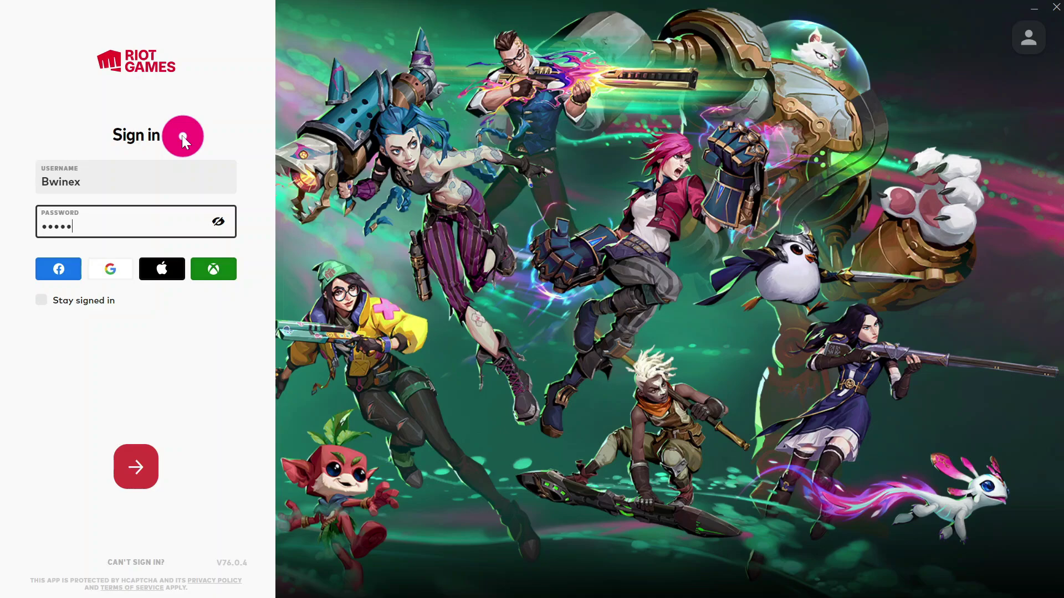
pyautogui.write('••••••')
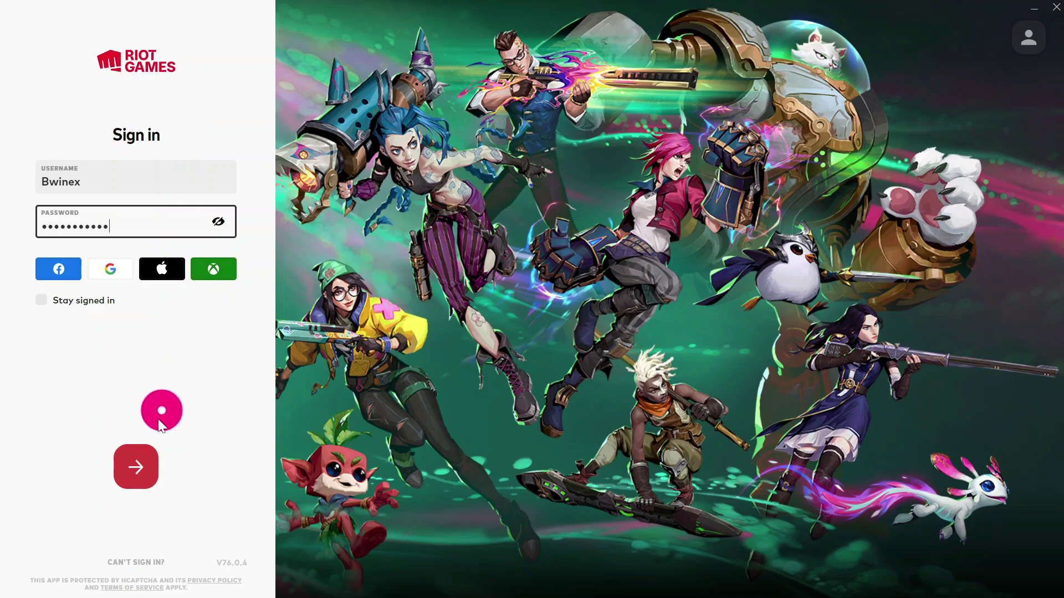
pyautogui.click(141, 472)
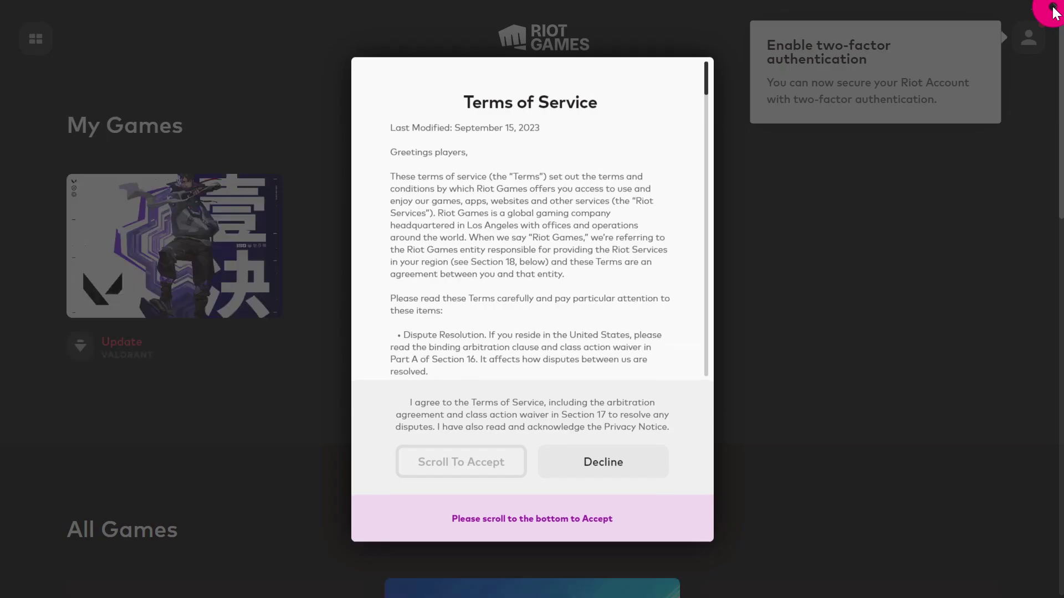
pyautogui.click(601, 477)
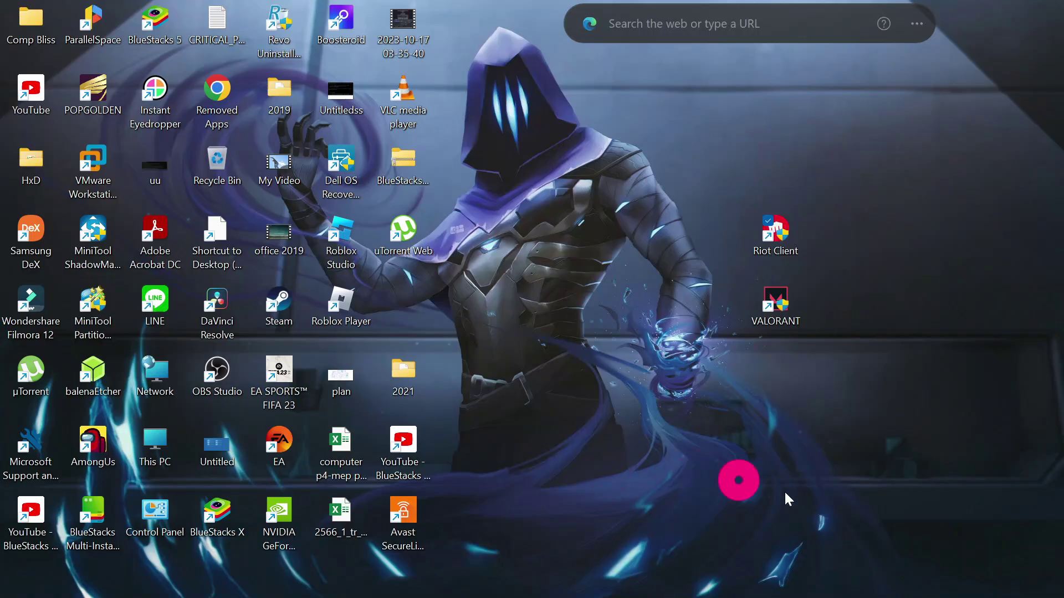
# Step: Turn on 'Run this program as an administrator' in the Riot Client shortcut's Compatibility properties
pyautogui.click(863, 325)
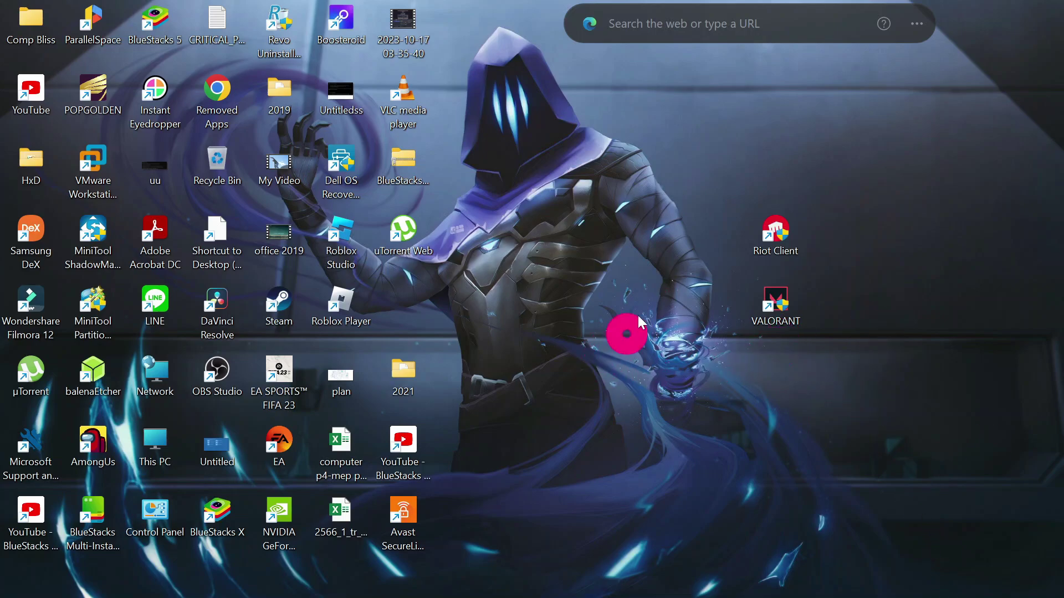
pyautogui.click(774, 237)
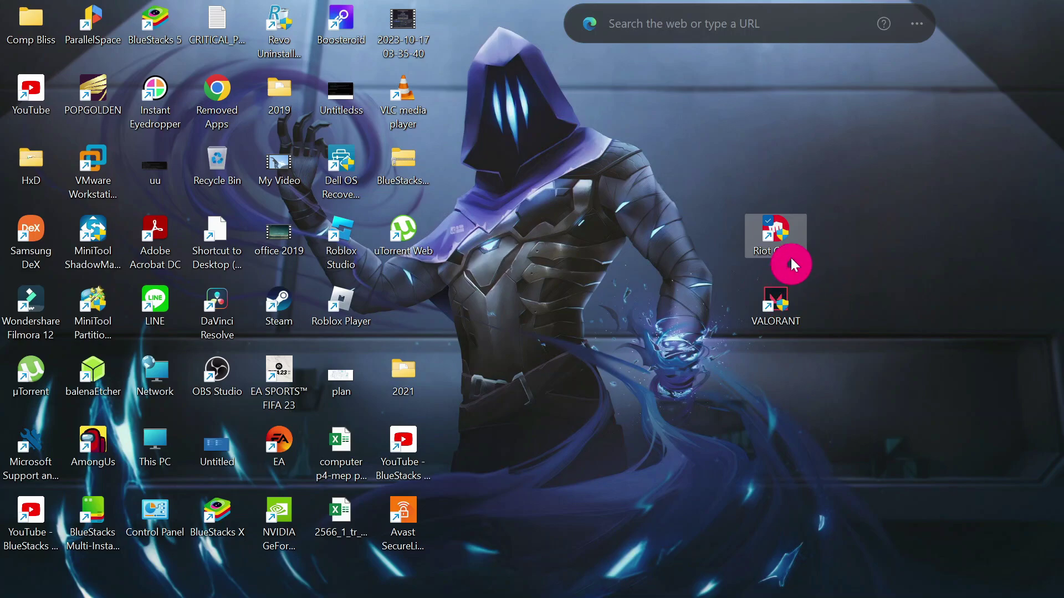
pyautogui.rightClick(782, 225)
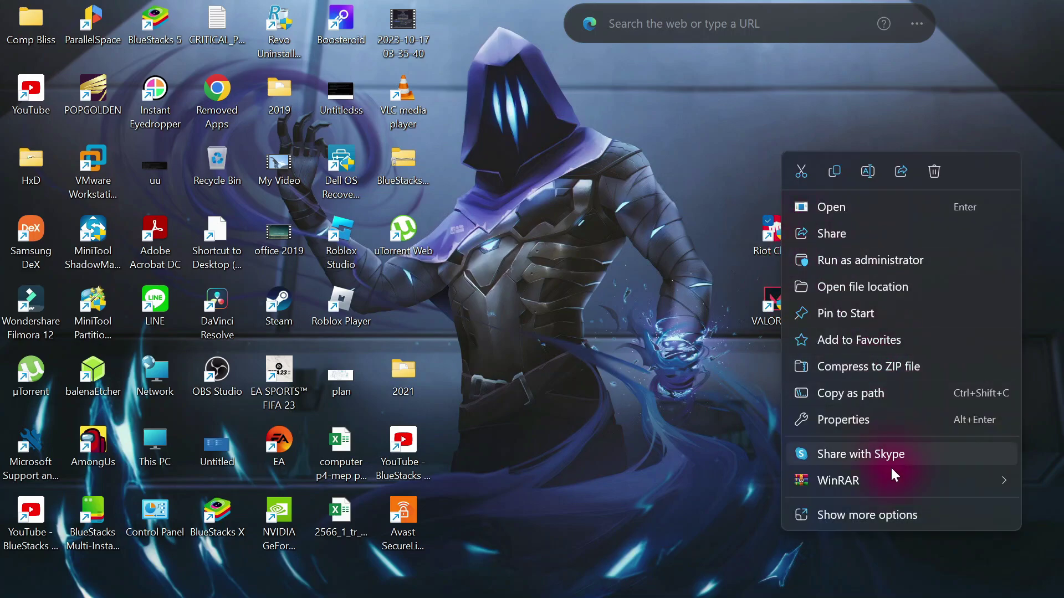
pyautogui.click(874, 417)
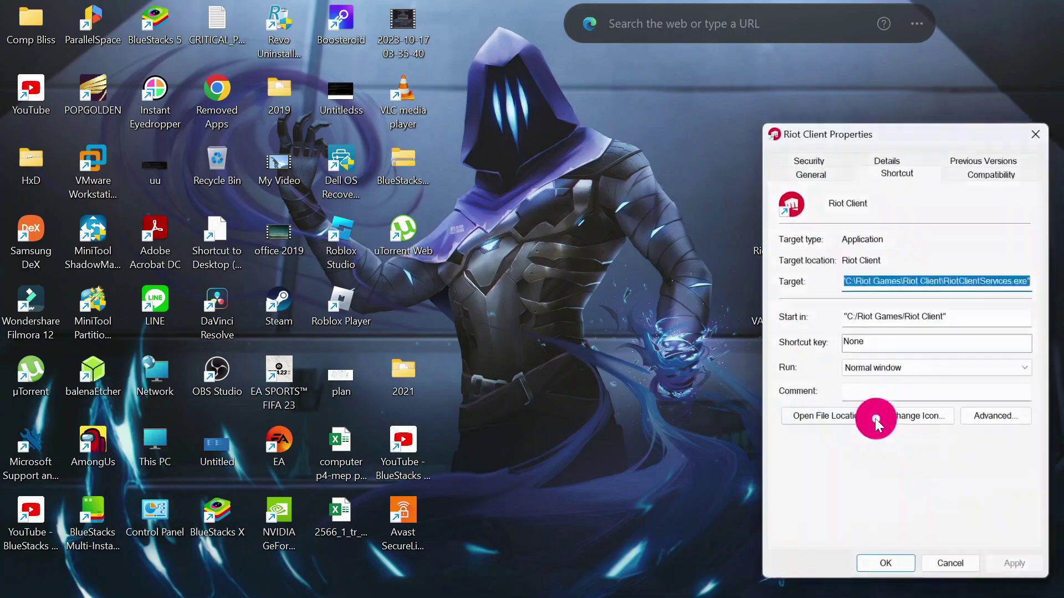
pyautogui.click(996, 167)
pyautogui.moveTo(941, 138); pyautogui.dragTo(763, 100)
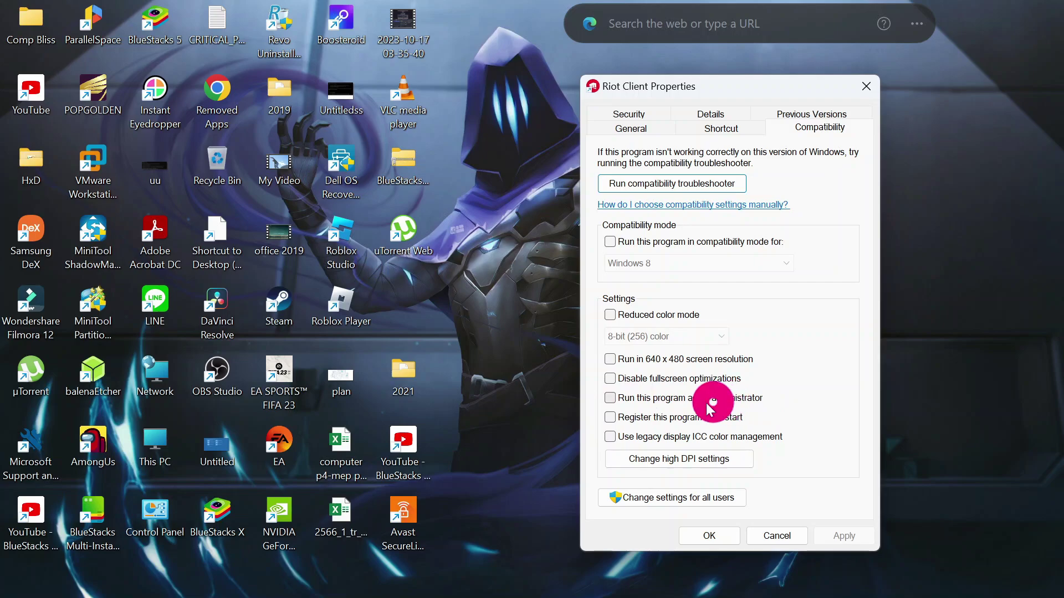
pyautogui.click(610, 397)
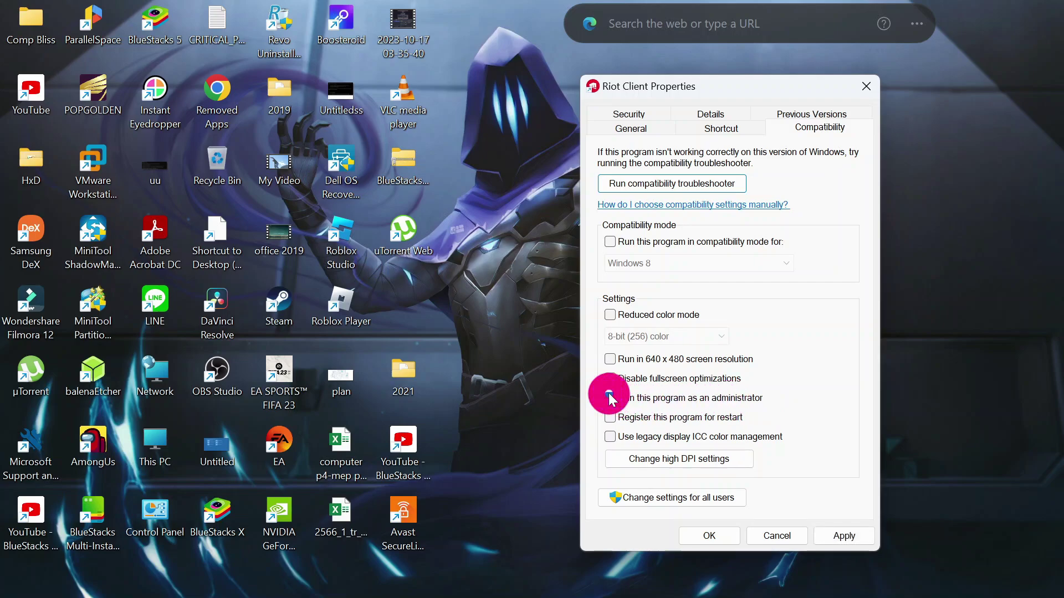
pyautogui.click(855, 538)
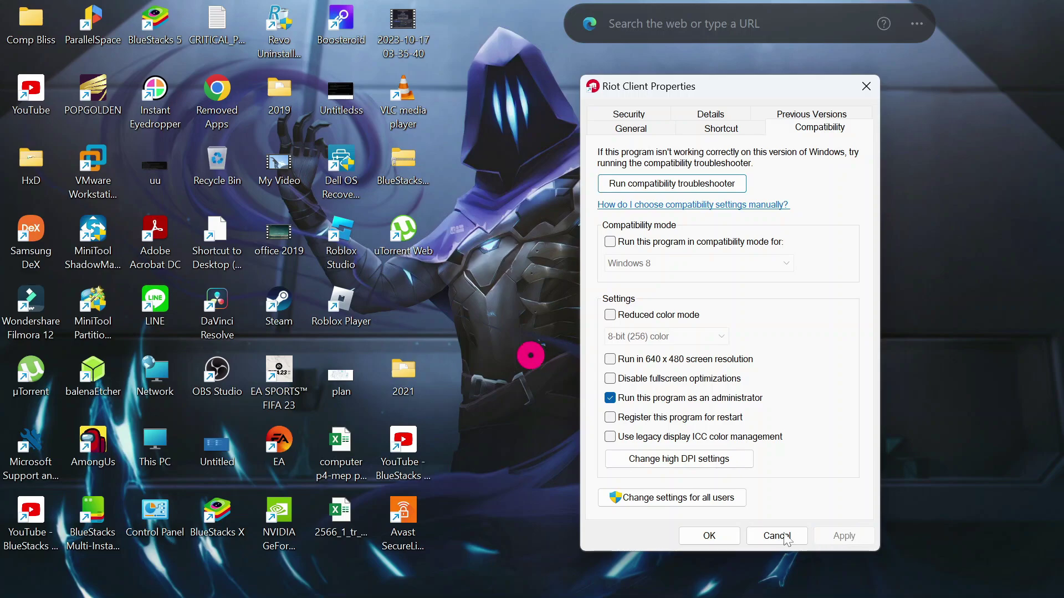
pyautogui.click(710, 536)
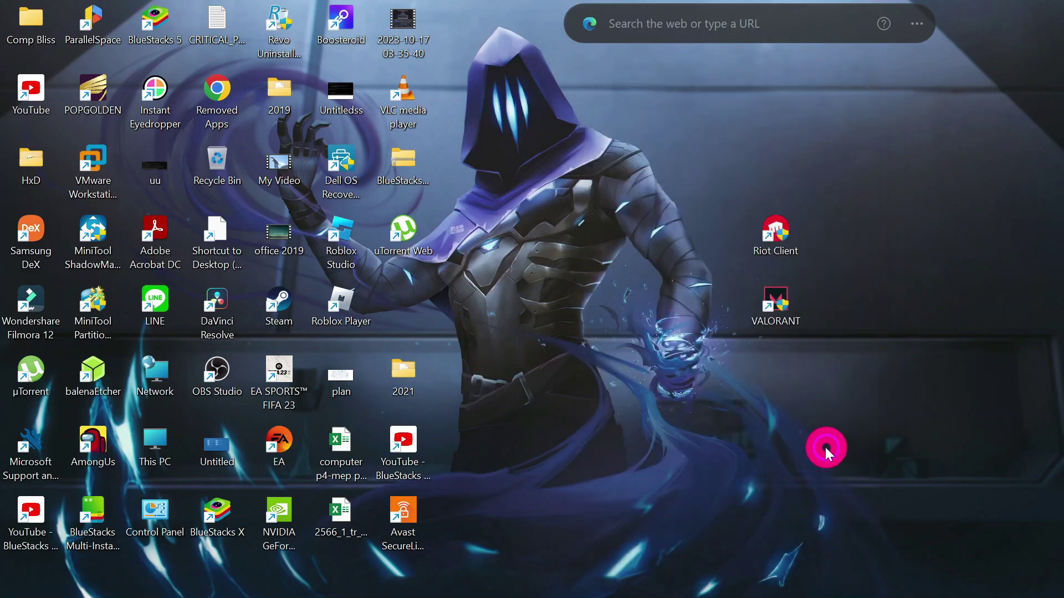
# Step: Relaunch Riot Client from its desktop shortcut, then close its sign-in window
pyautogui.doubleClick(778, 232)
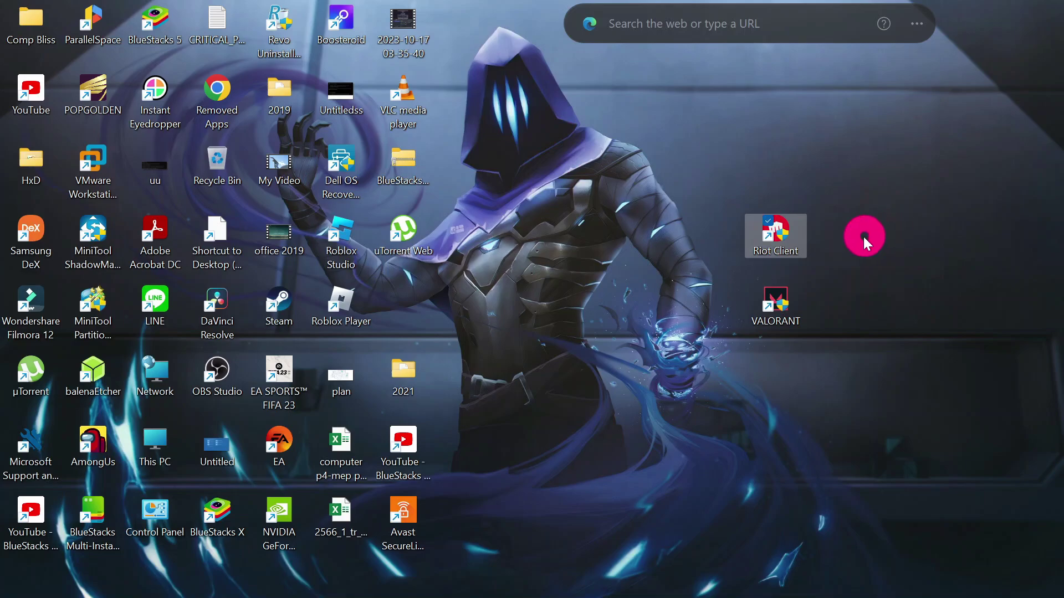
pyautogui.doubleClick(782, 235)
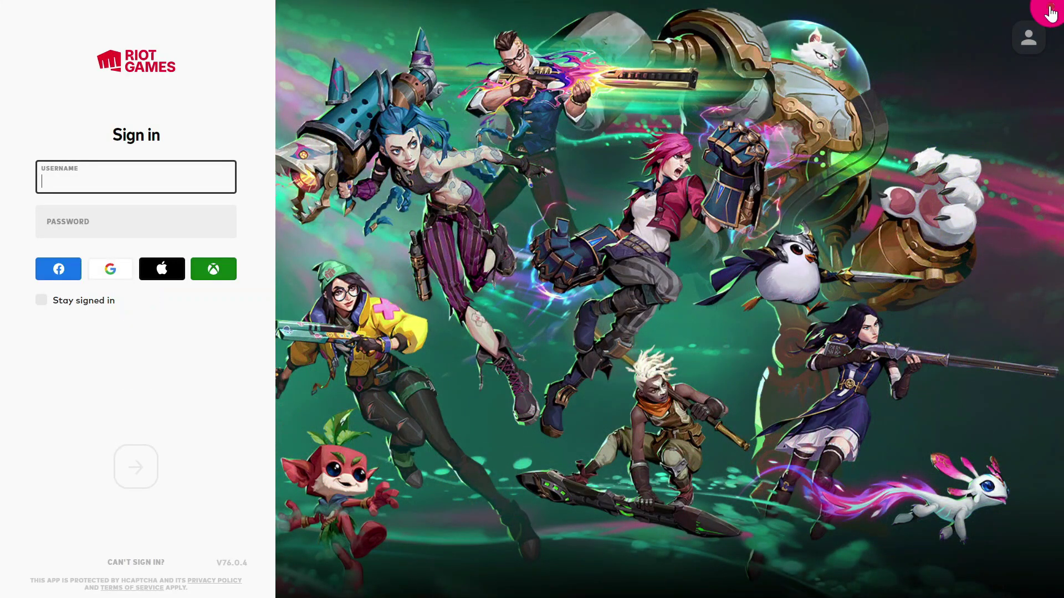
pyautogui.click(1051, 12)
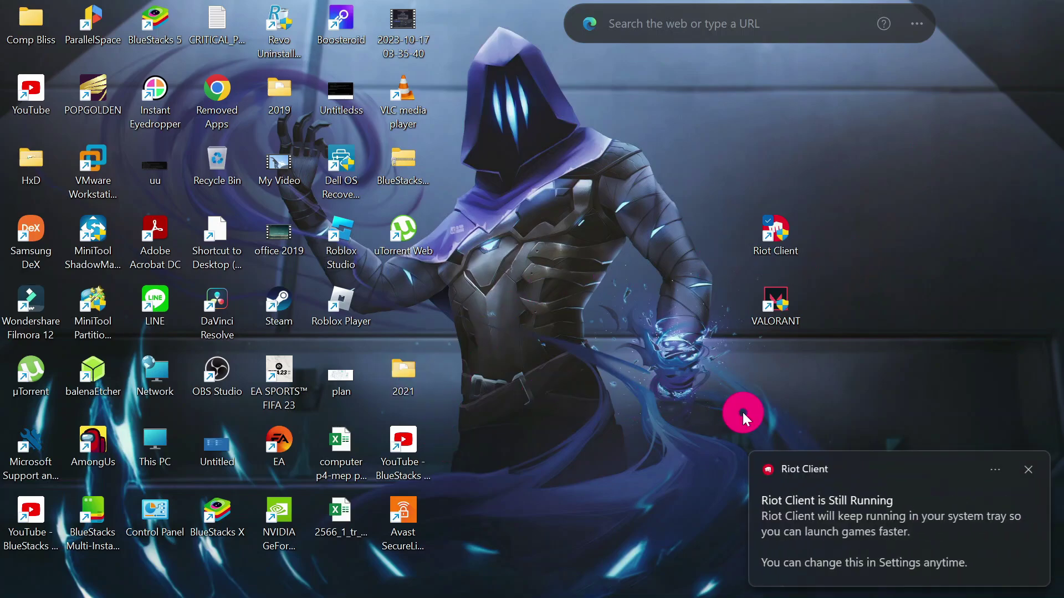
# Step: Open the %LOCALAPPDATA% folder through the Run prompt
pyautogui.press('super+r')
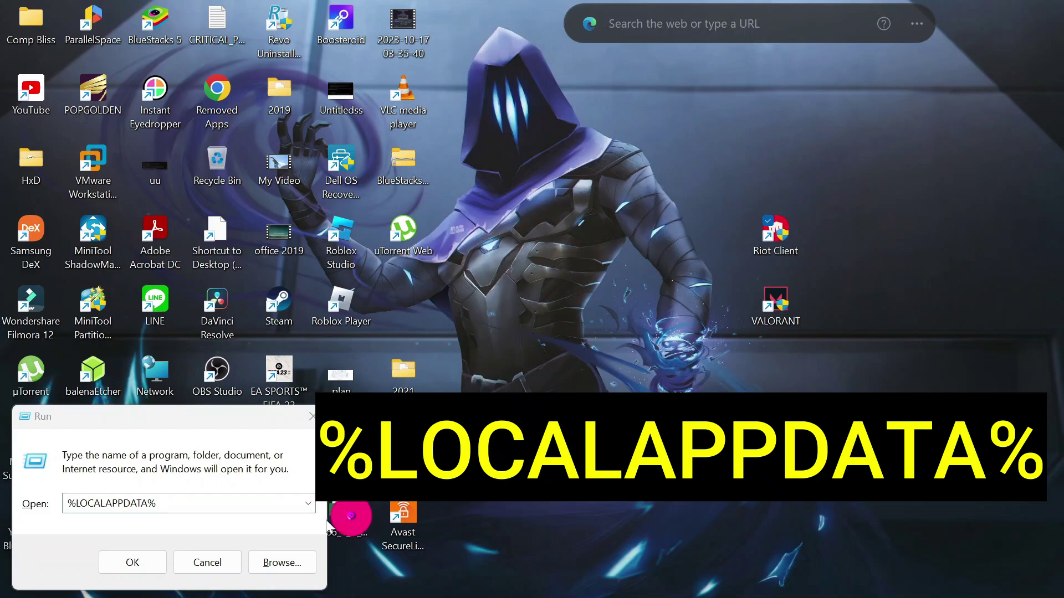
pyautogui.click(184, 521)
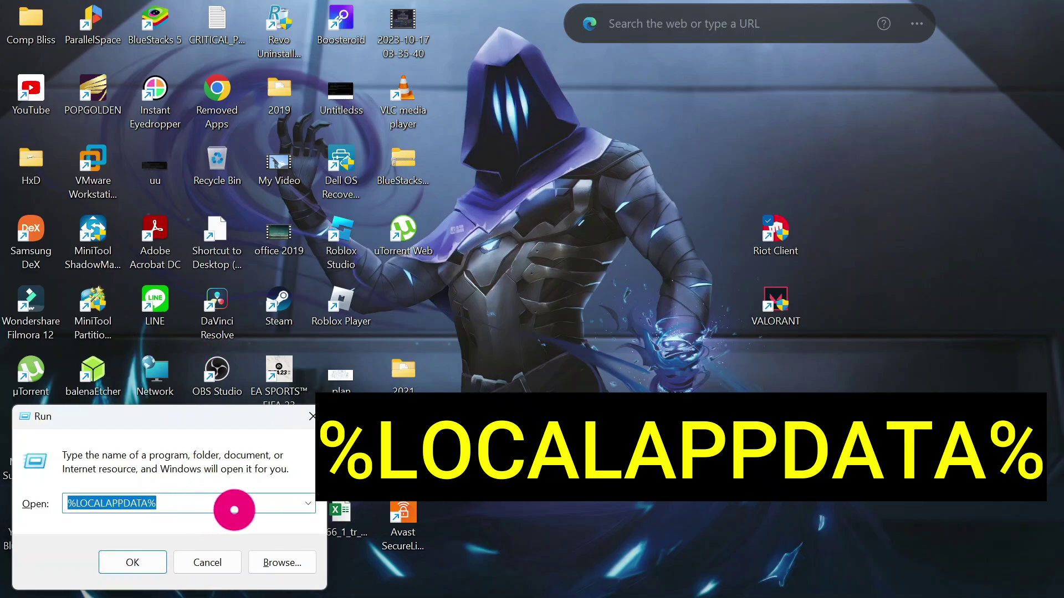
pyautogui.click(233, 510)
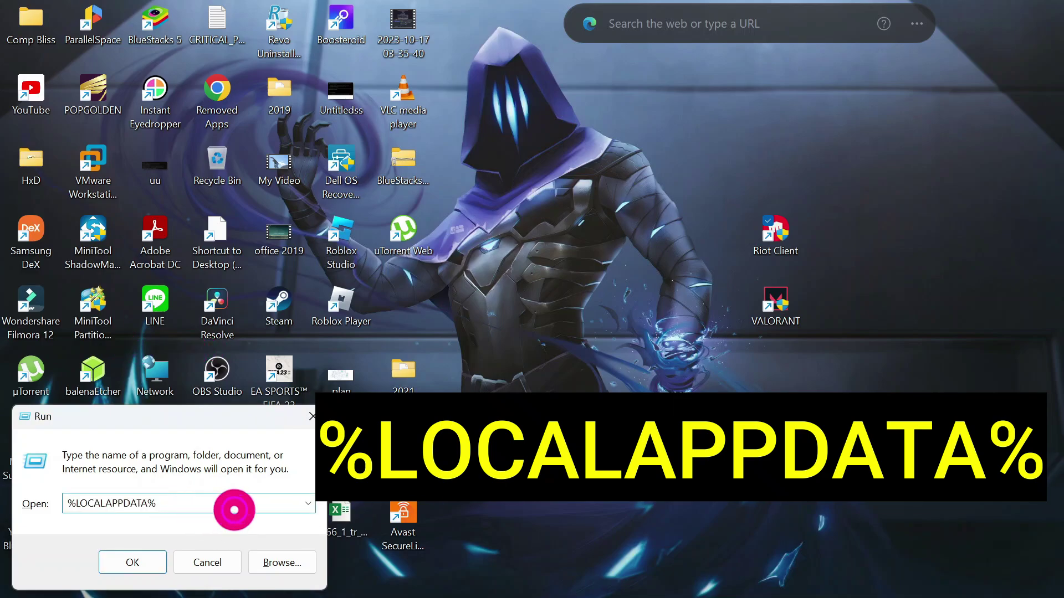
pyautogui.click(139, 563)
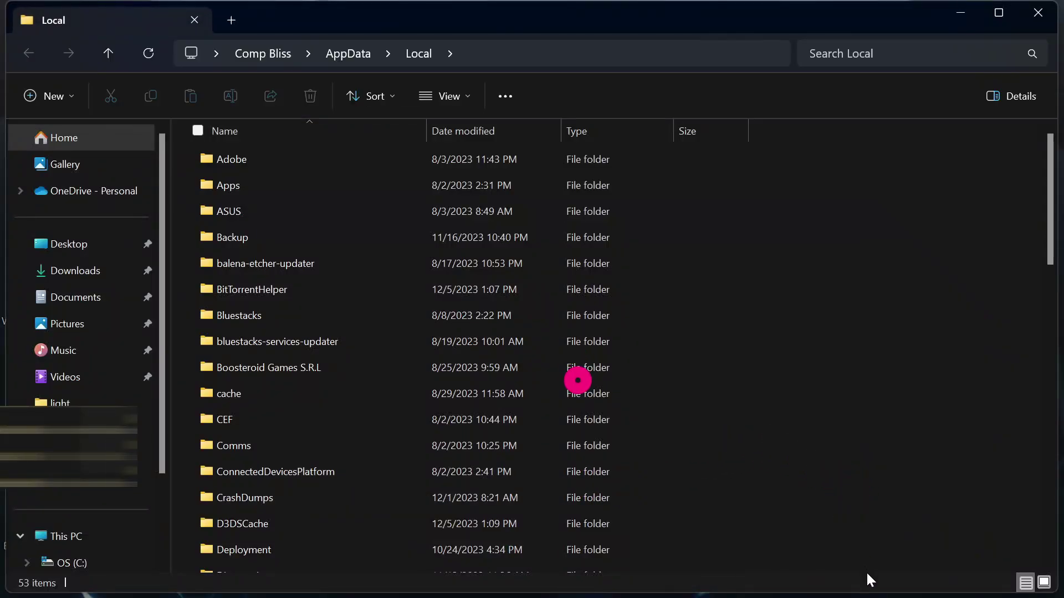
# Step: Exit Riot Client and Riot Vanguard from the system tray, confirming Vanguard's shutdown
pyautogui.moveTo(876, 593)
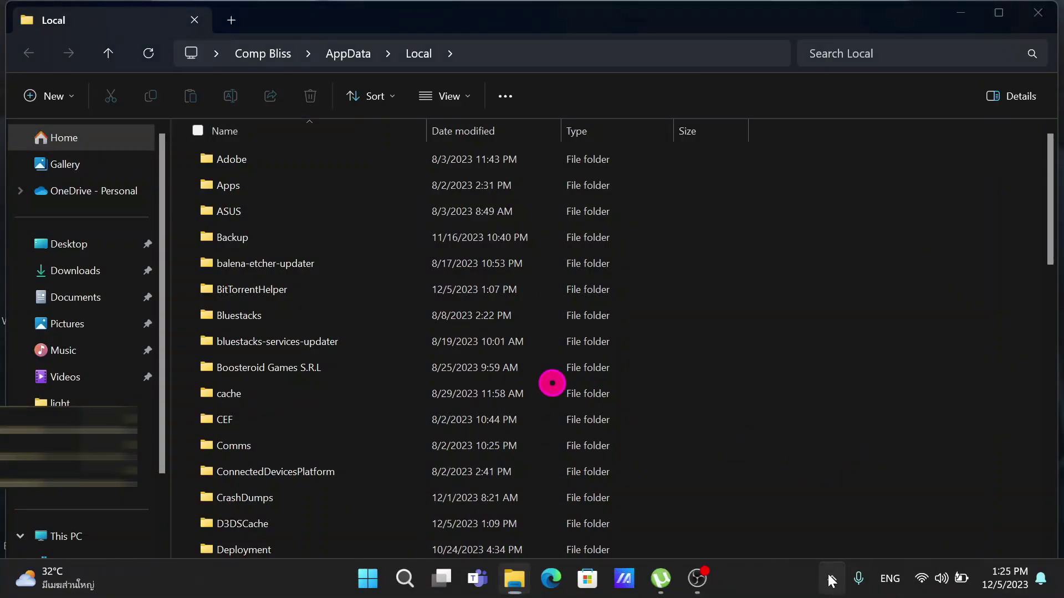
pyautogui.click(831, 579)
pyautogui.click(766, 492)
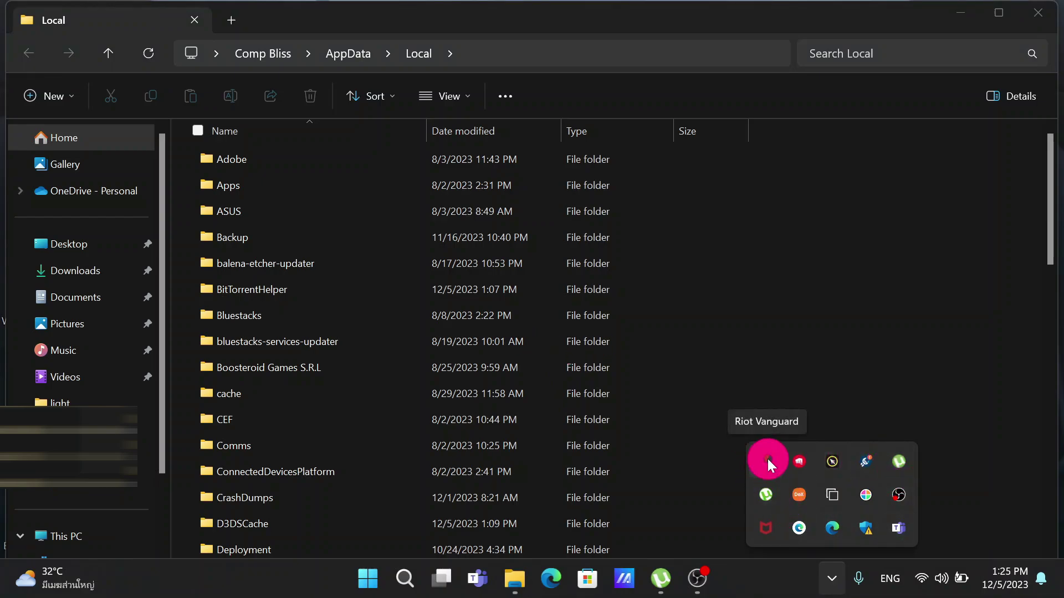
pyautogui.rightClick(797, 463)
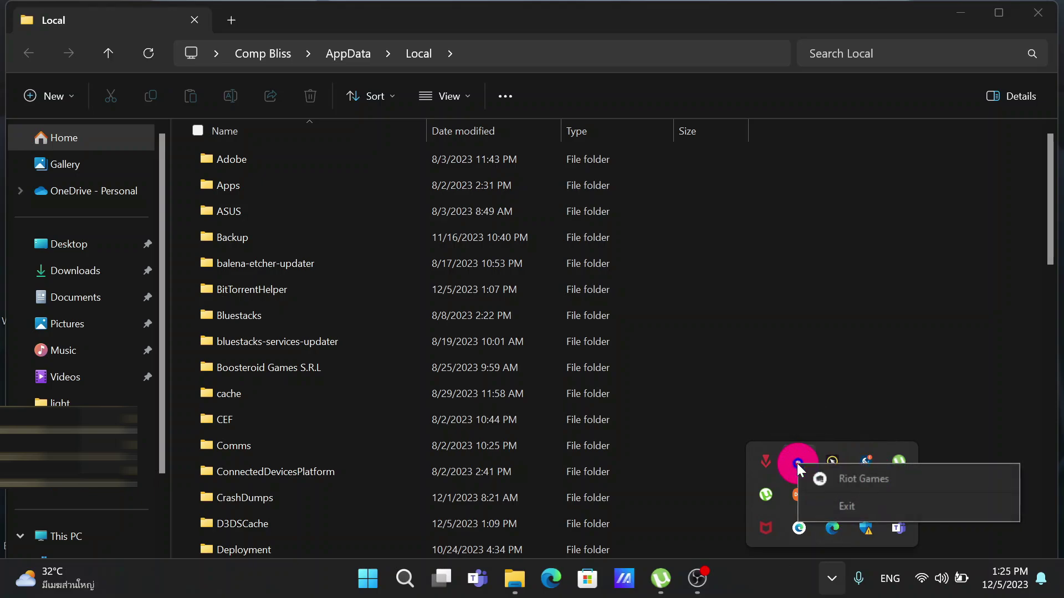
pyautogui.click(853, 506)
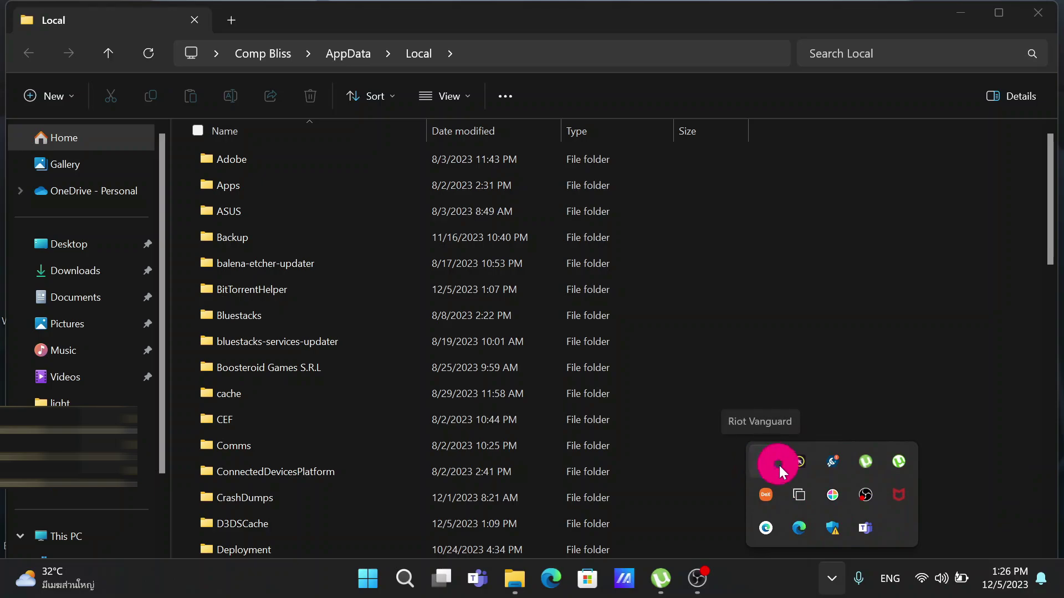
pyautogui.rightClick(761, 456)
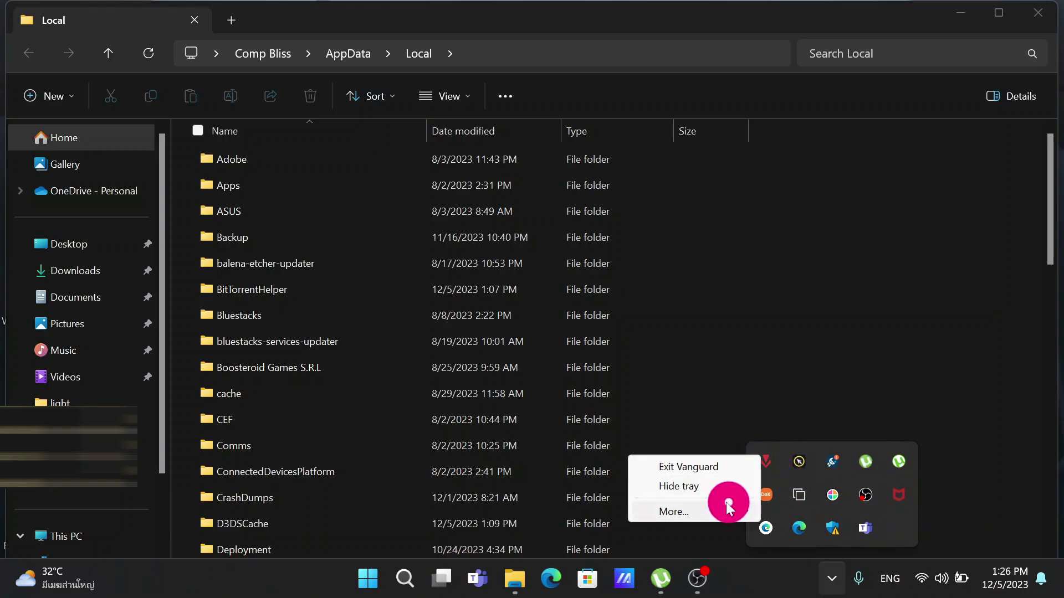
pyautogui.click(724, 470)
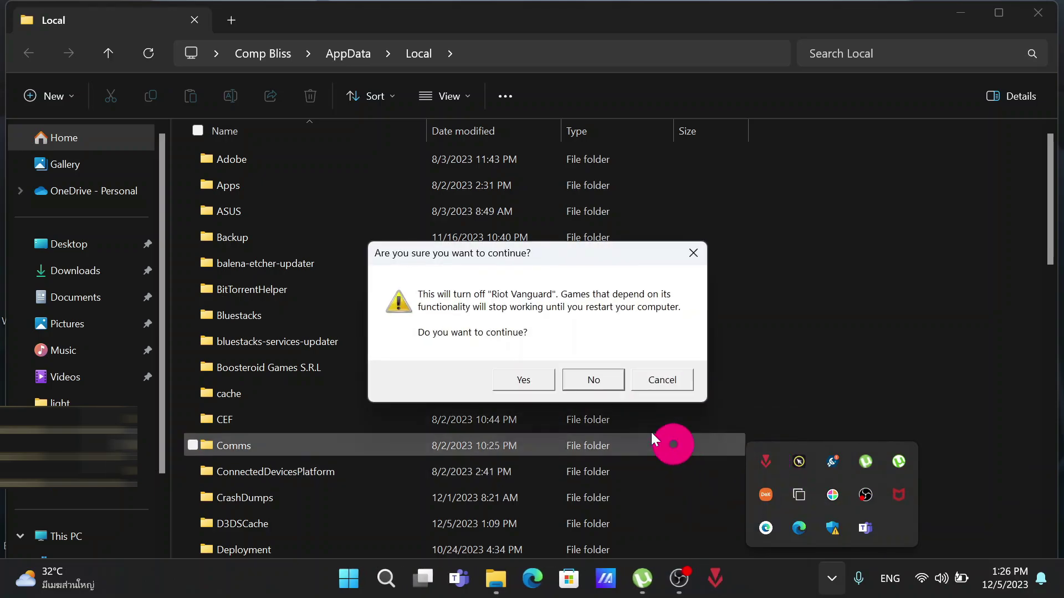
pyautogui.click(520, 377)
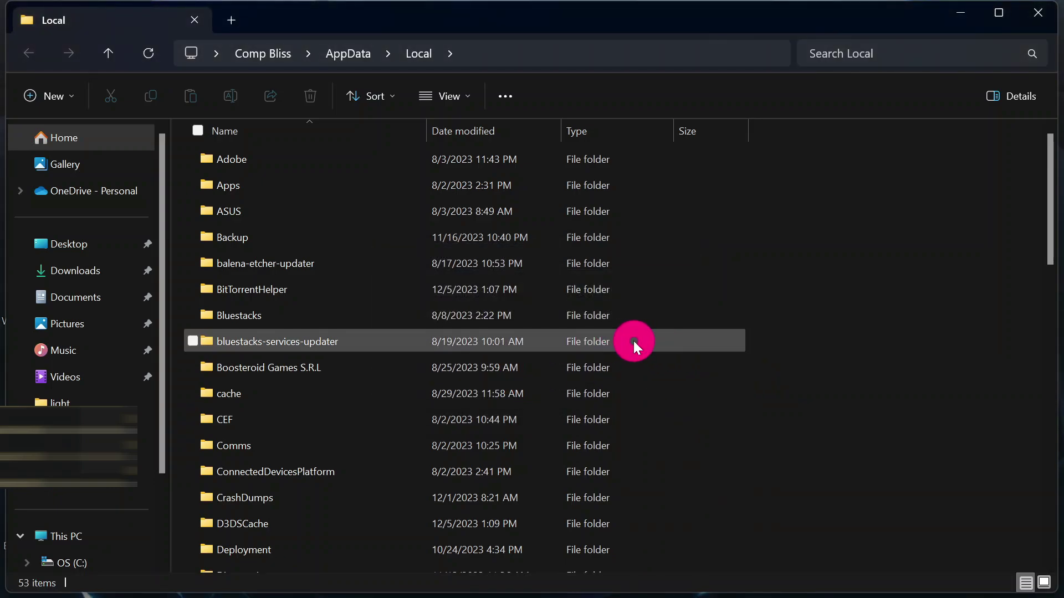
# Step: Delete the Riot Games folder from AppData\Local and close File Explorer
pyautogui.scroll(-5, 635, 344)
pyautogui.scroll(-7, 635, 349)
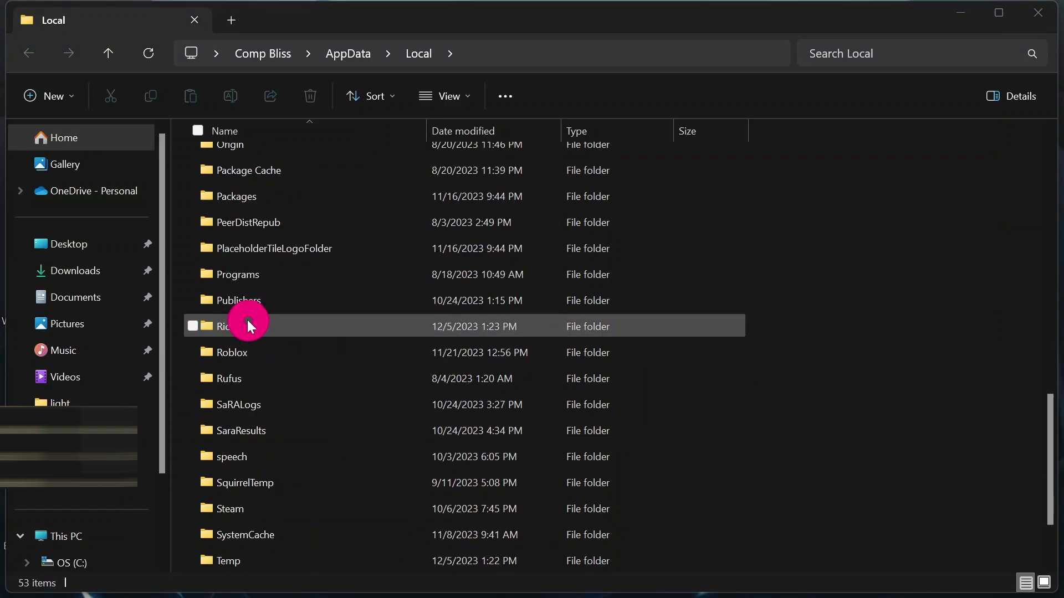
pyautogui.click(354, 320)
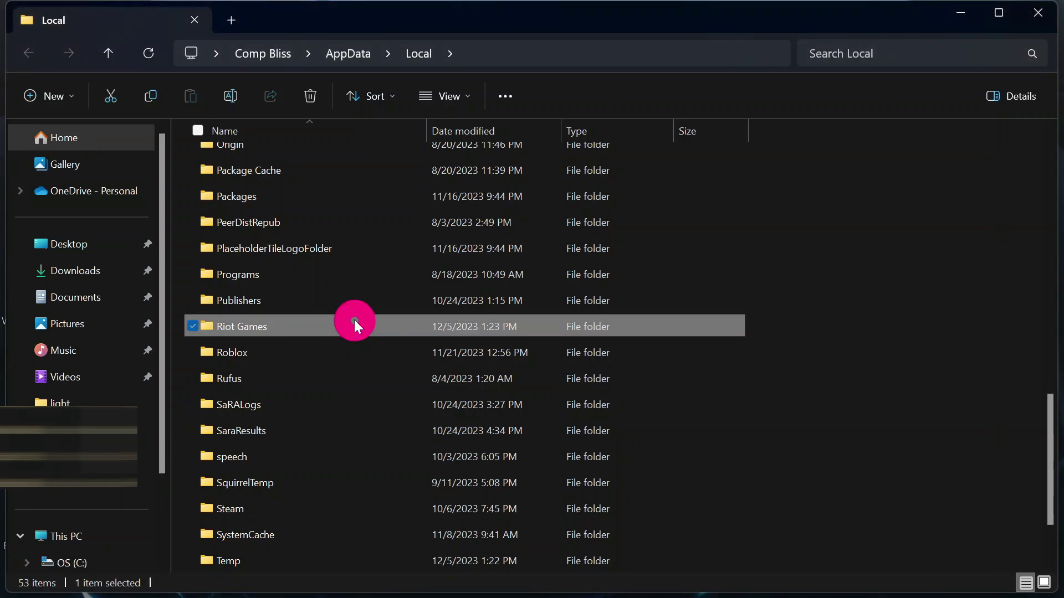
pyautogui.press('Delete')
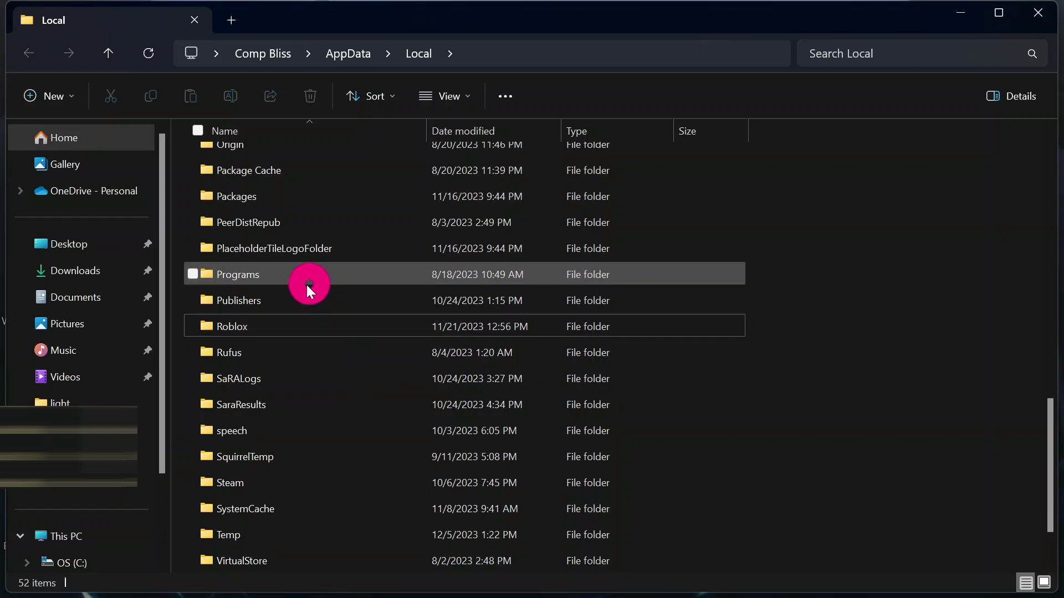
pyautogui.click(1041, 24)
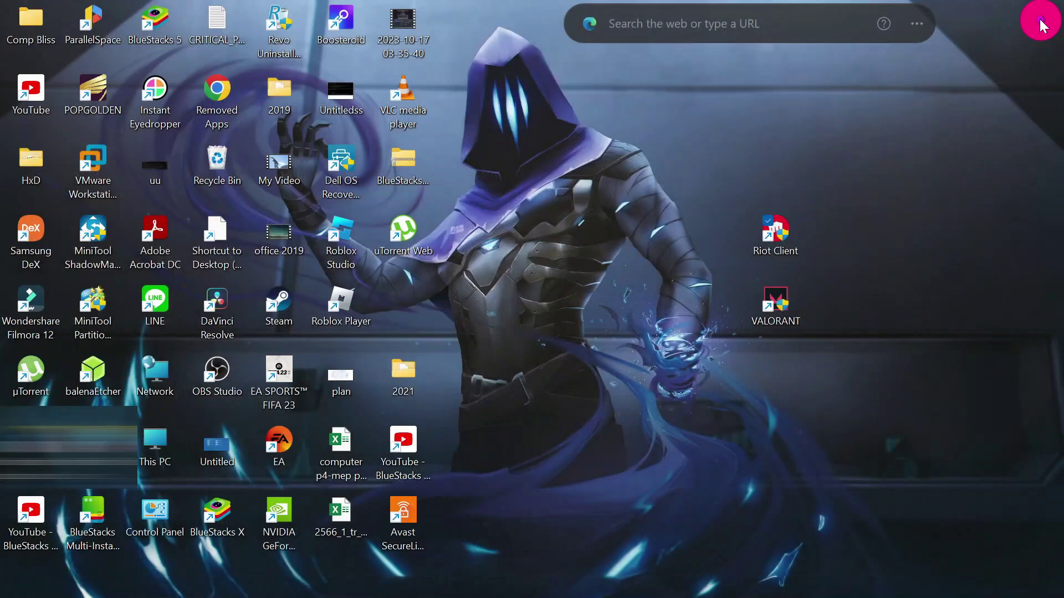